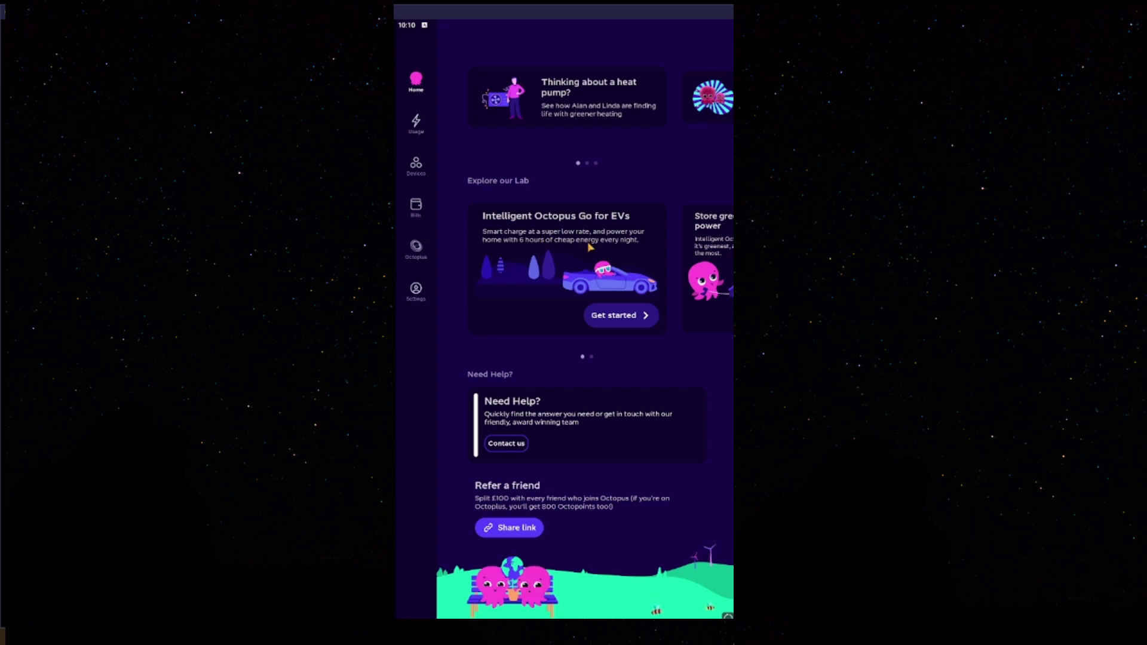
- Start the Intelligent Octopus Go for EVs sign-up, choosing the Chargers route and its introduction
click(613, 322)
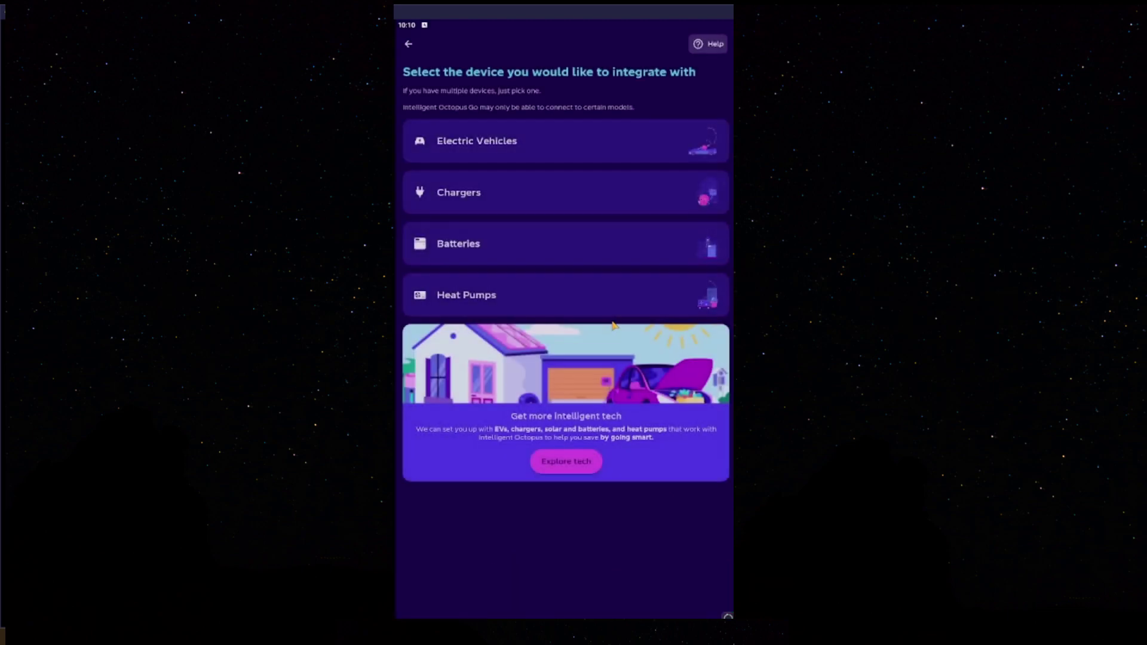
click(457, 201)
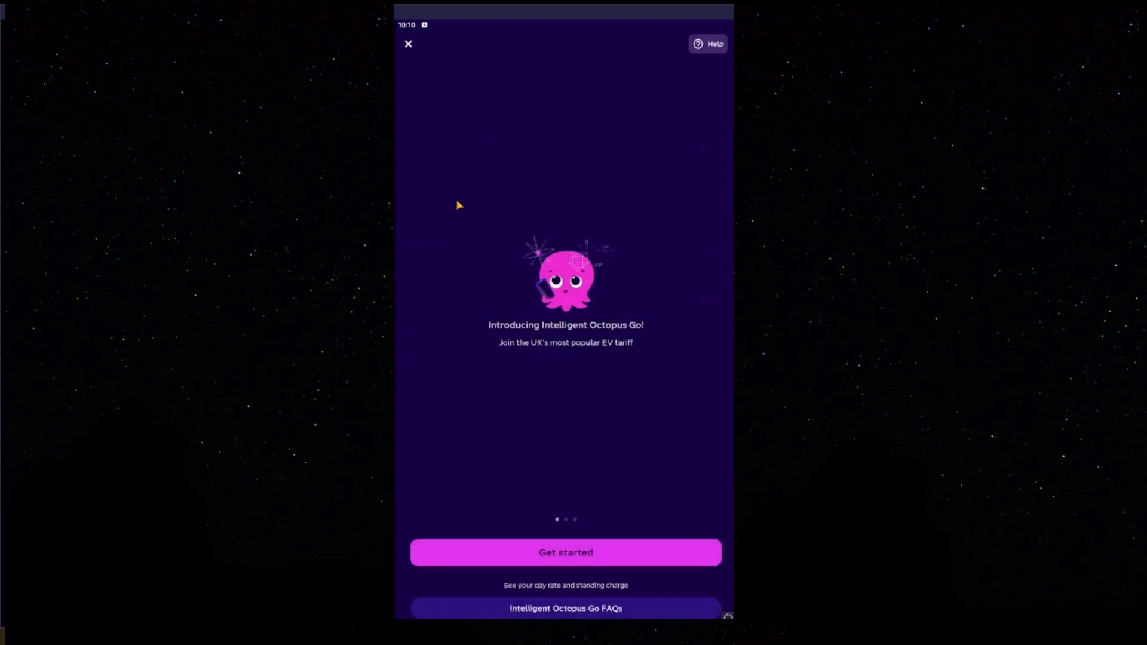
click(543, 561)
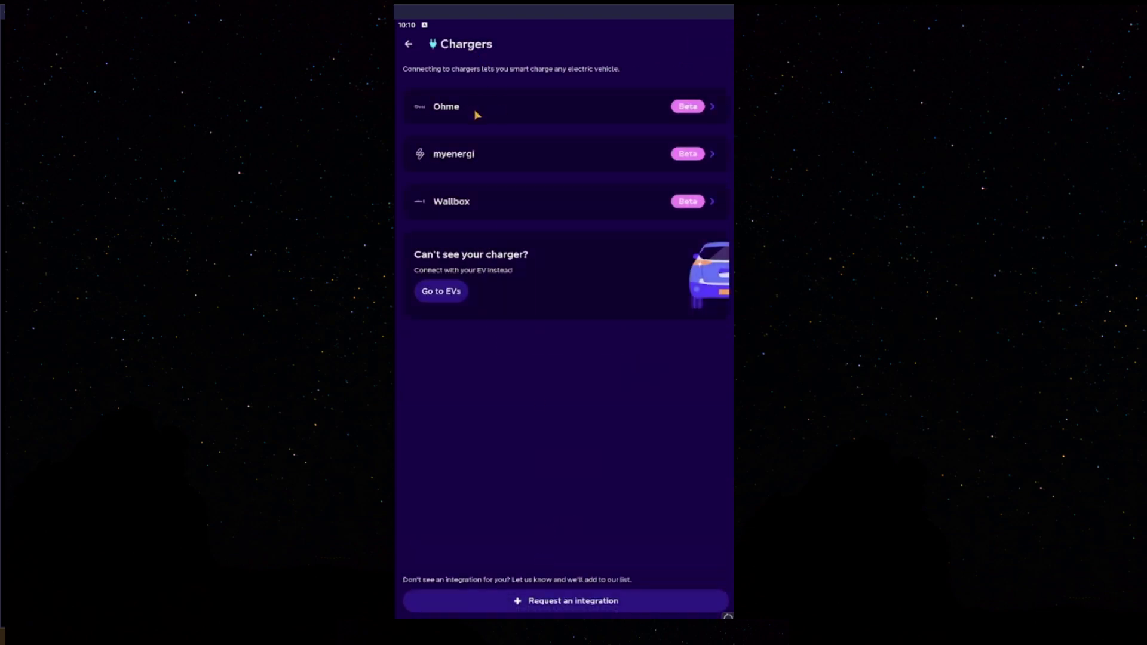
- Pick Ohme as the charger brand
click(477, 115)
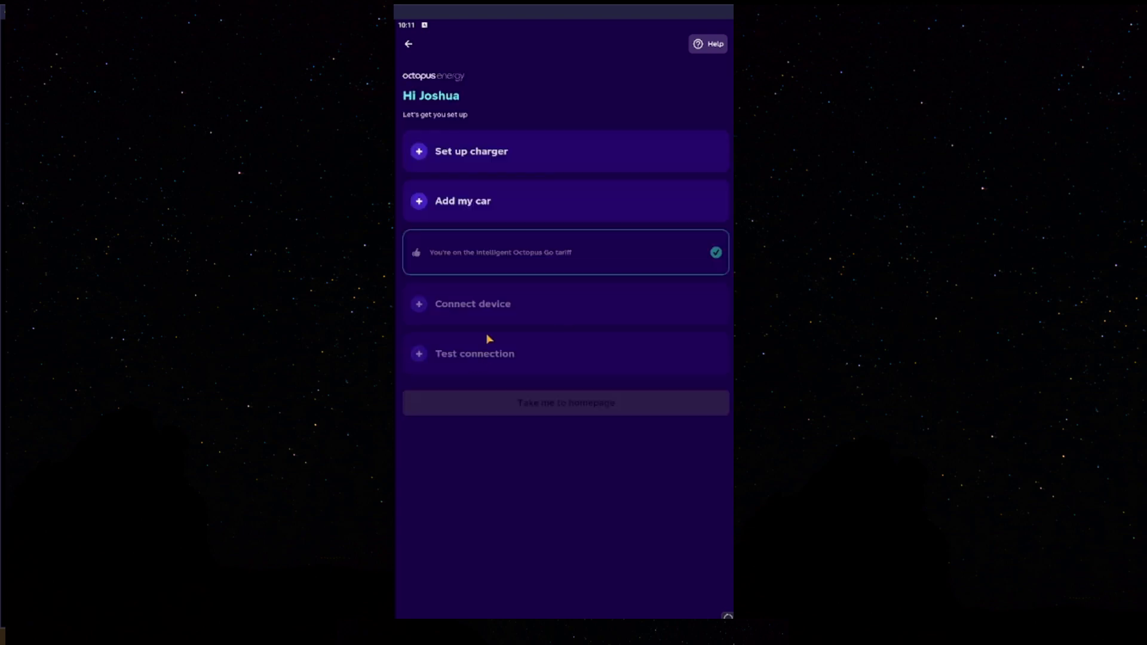
- Set up the charger as an Ohme home pro charger rated 7.4 kW
click(472, 157)
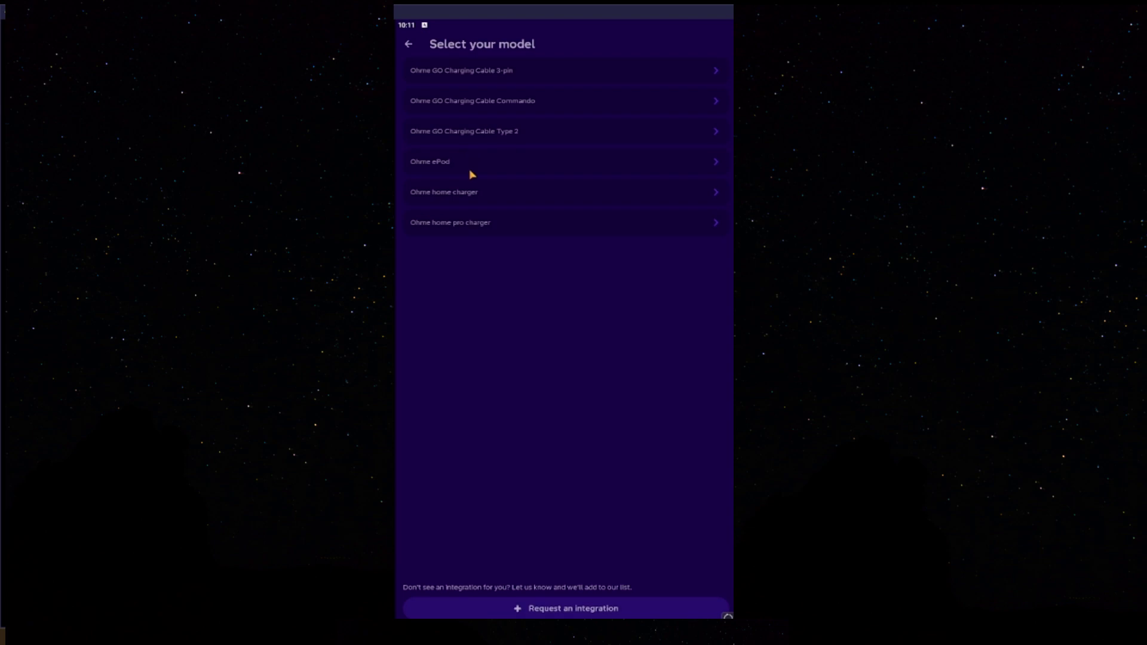
click(452, 227)
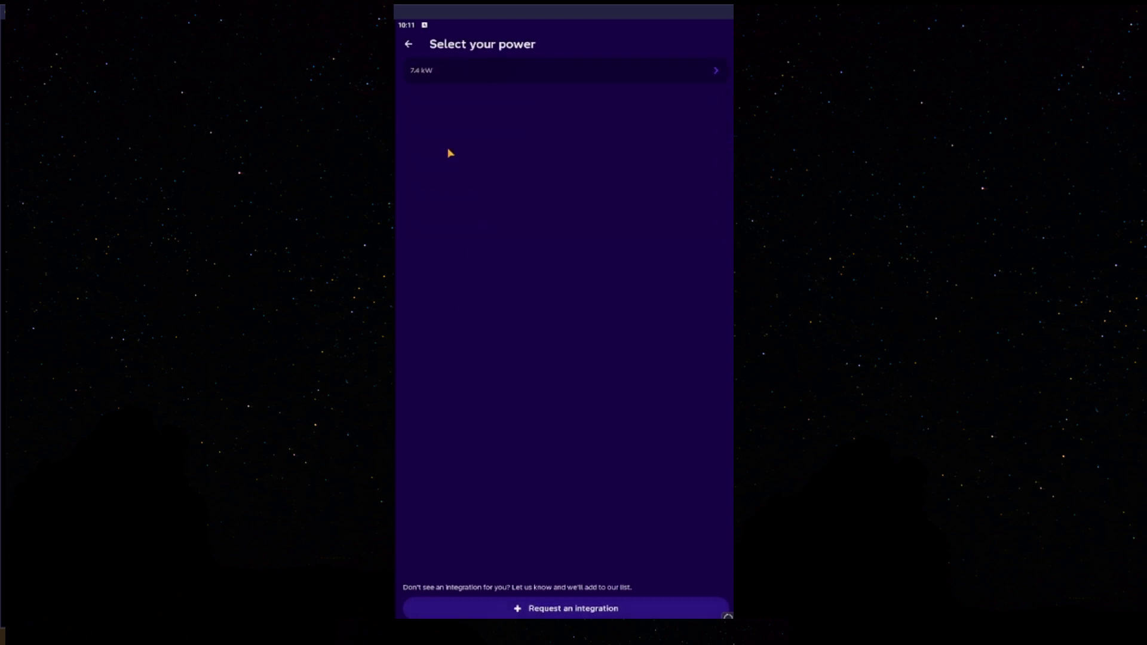
click(428, 80)
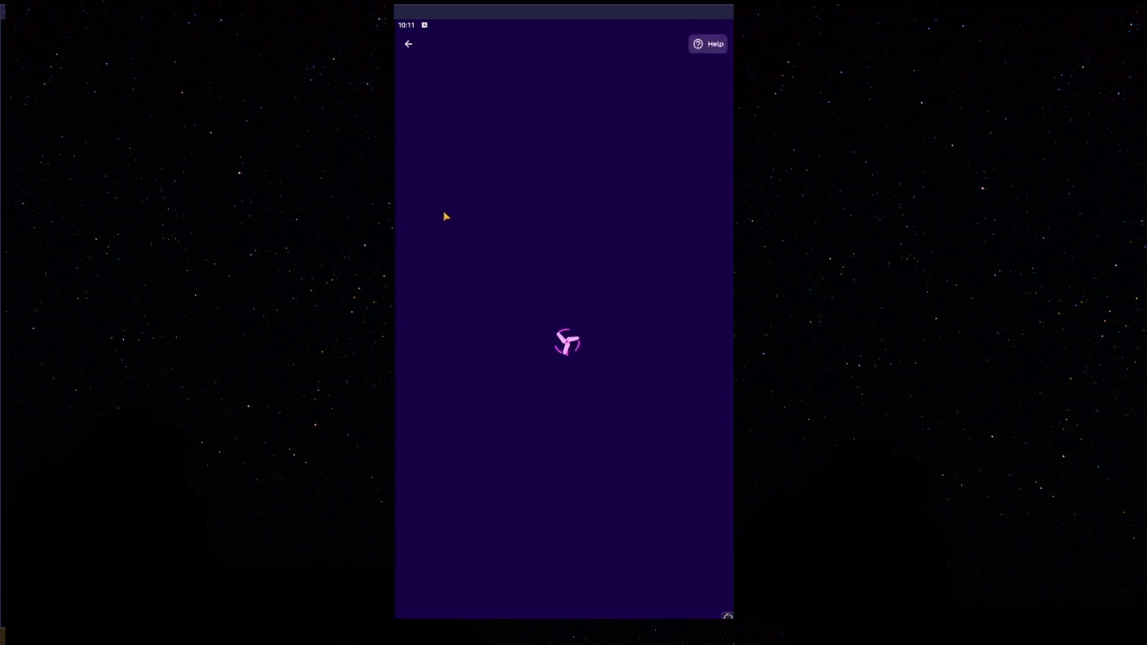
- Add the car by searching for 'tesla' and then 'model y'
click(462, 223)
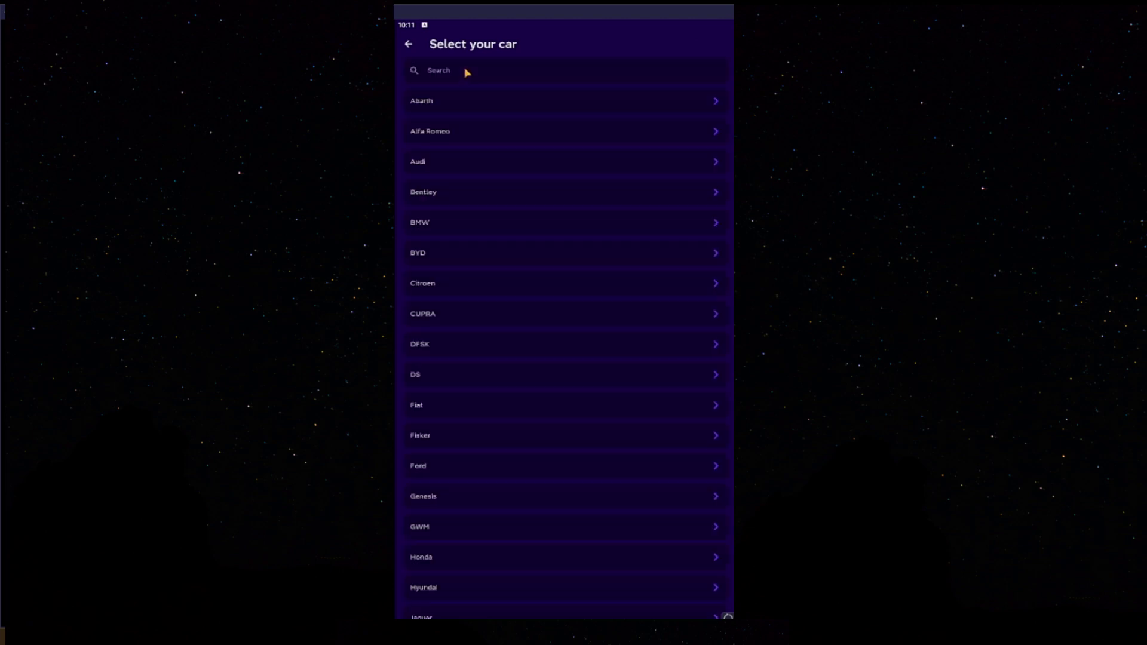
click(467, 72)
text(tesla)
click(447, 108)
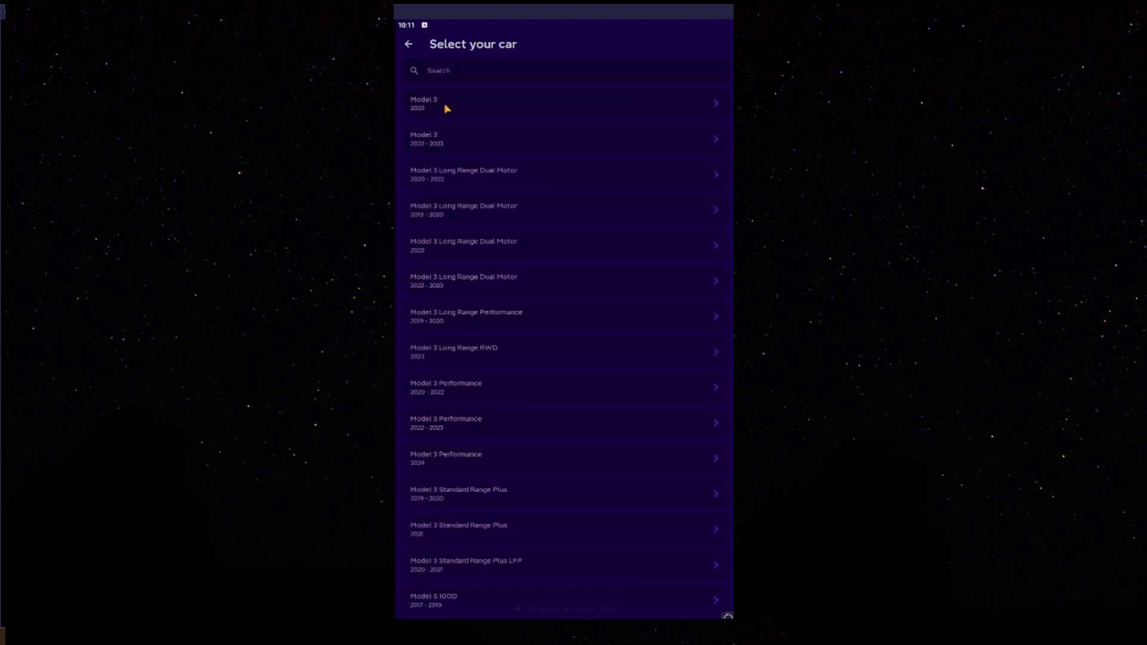
click(462, 77)
text(mo)
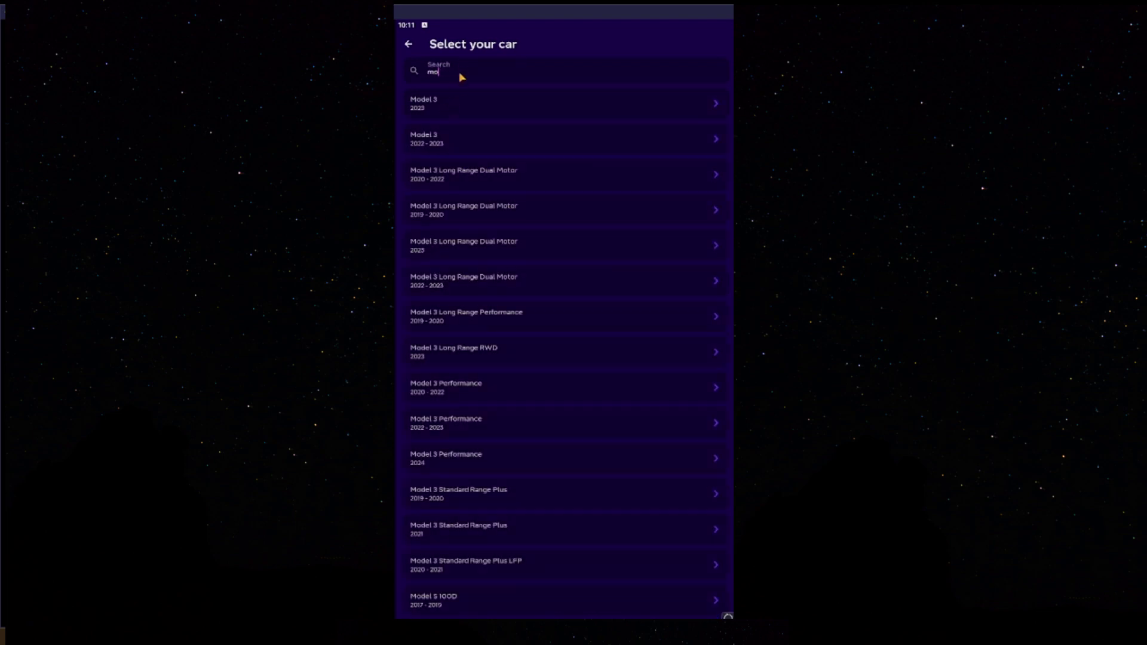
text(del y)
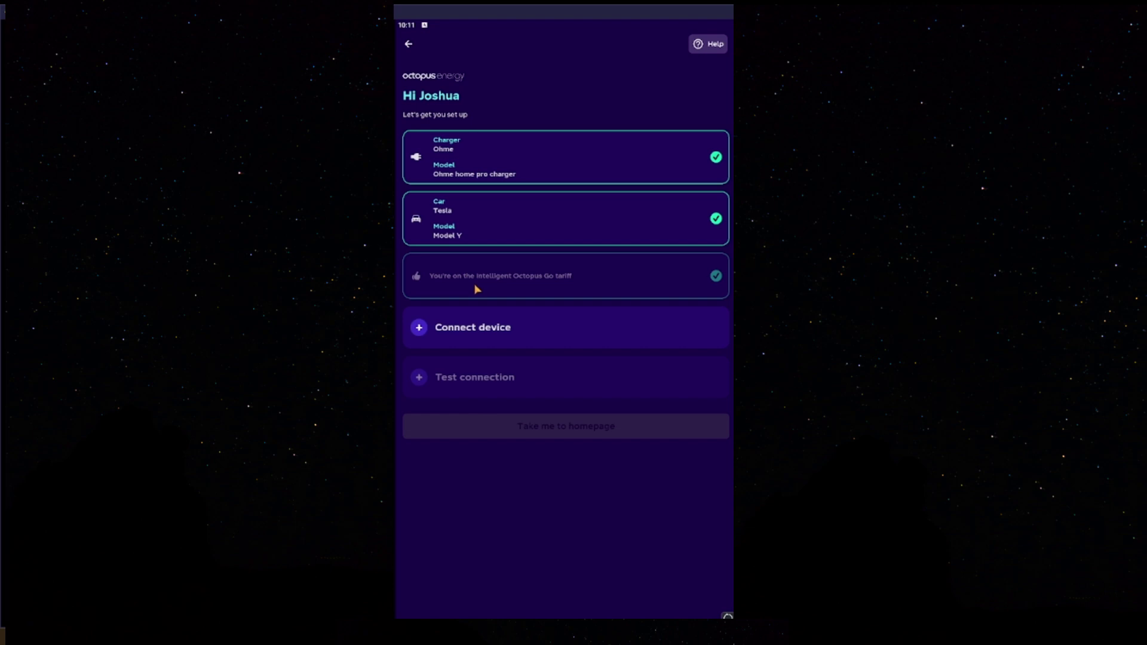
- Begin connecting the charger device and go to the Ohme account sign-in
click(470, 336)
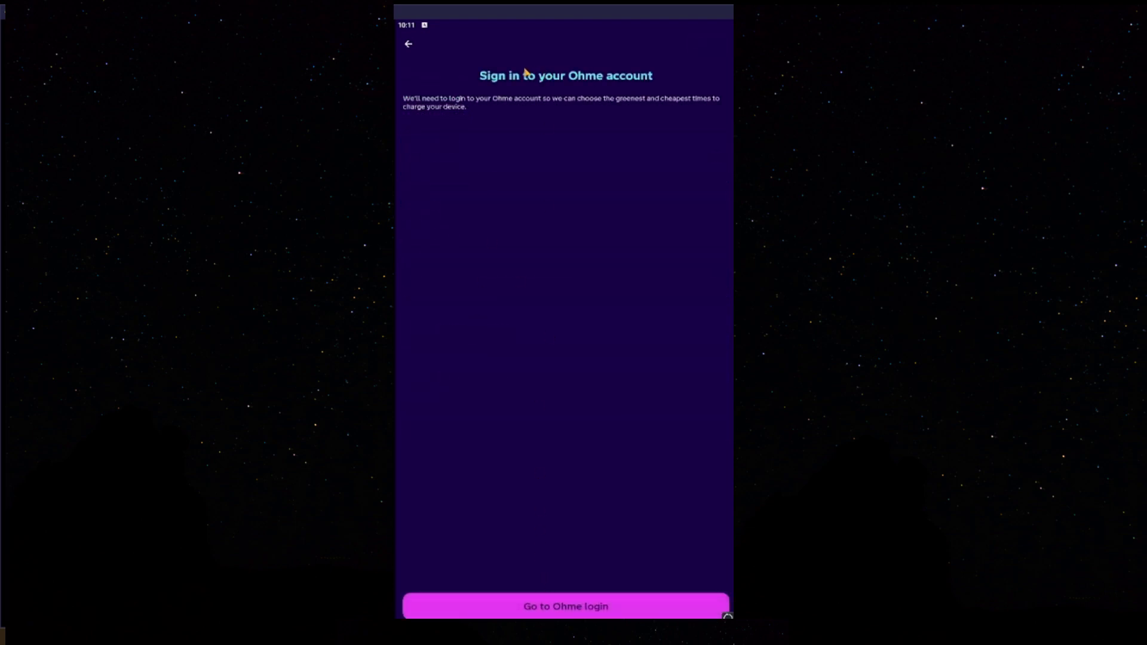
click(590, 610)
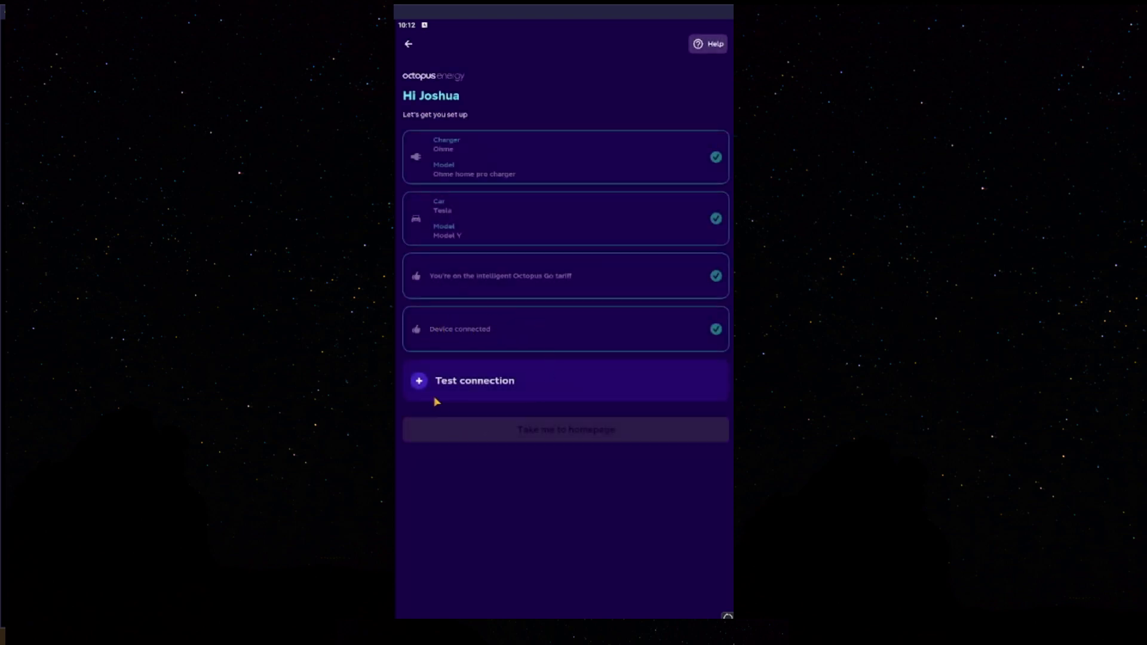
- Run the charger connection test and scroll down once it passes
click(452, 385)
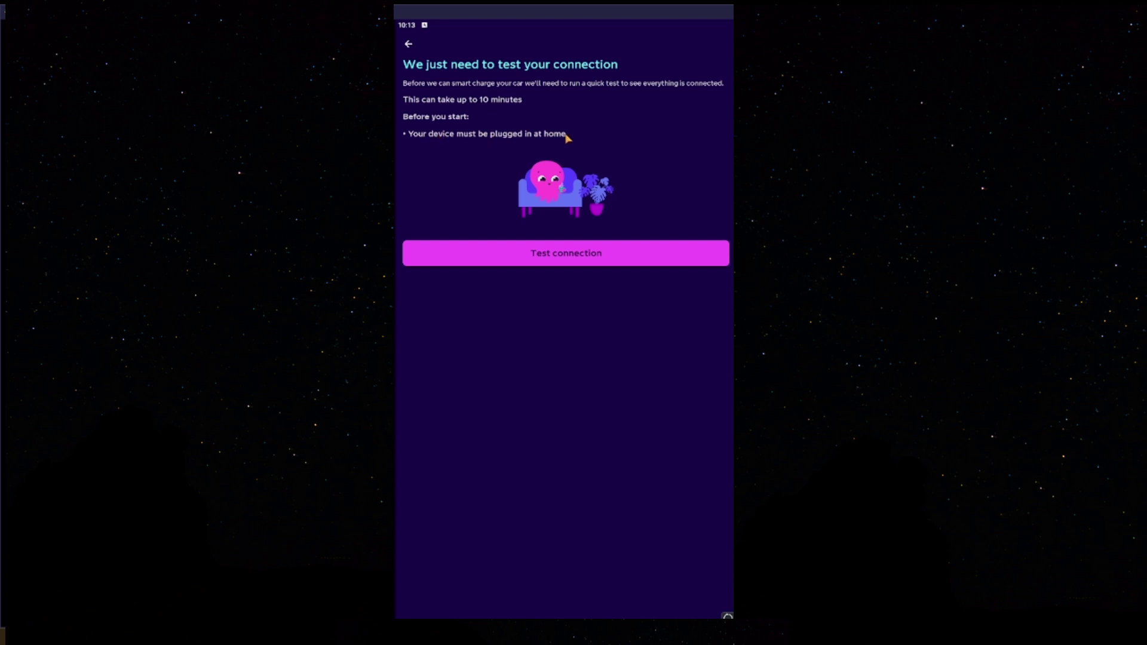
click(595, 257)
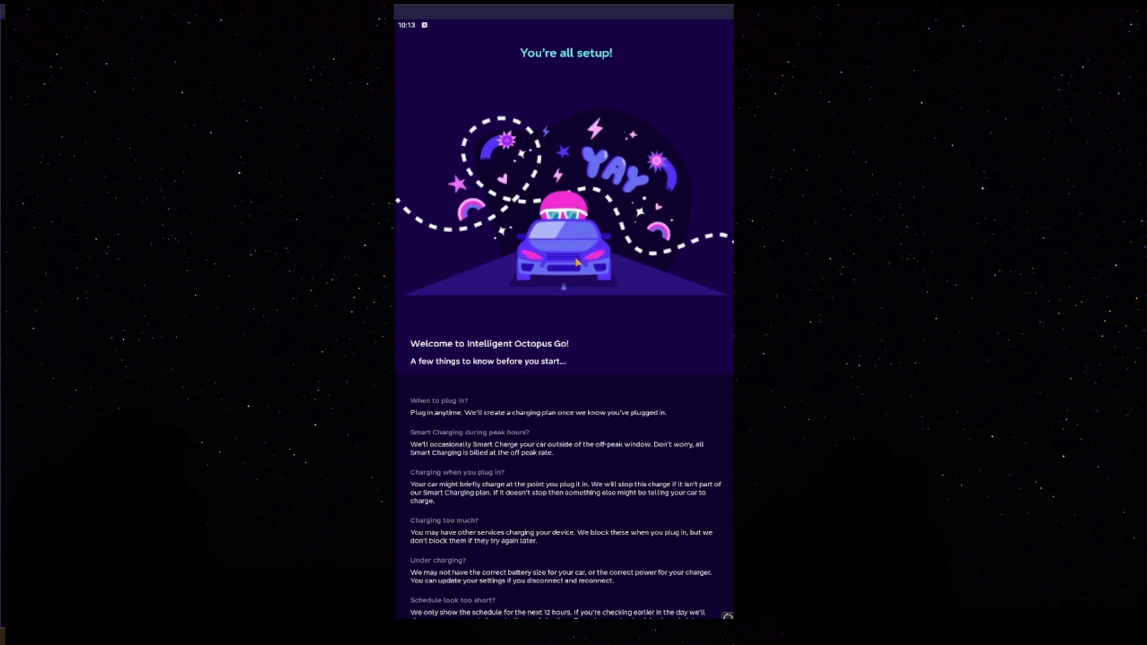
scroll(578, 261, down, 3)
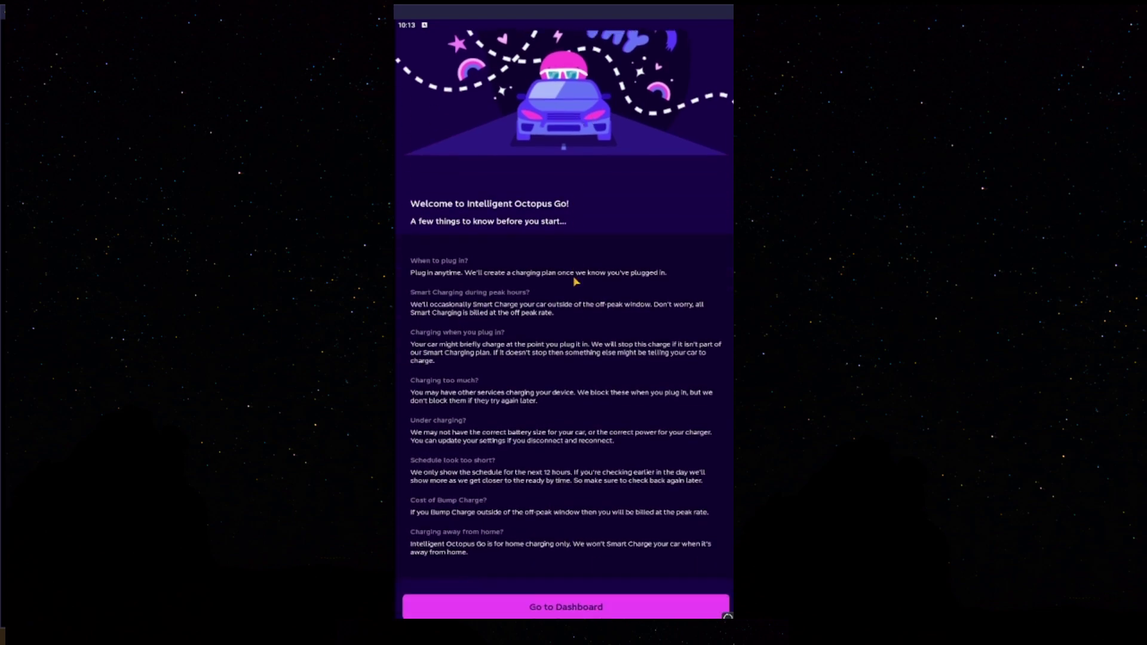
- From the dashboard's connected devices, open the Ohme home pro charger and switch to the Ohme app
click(578, 606)
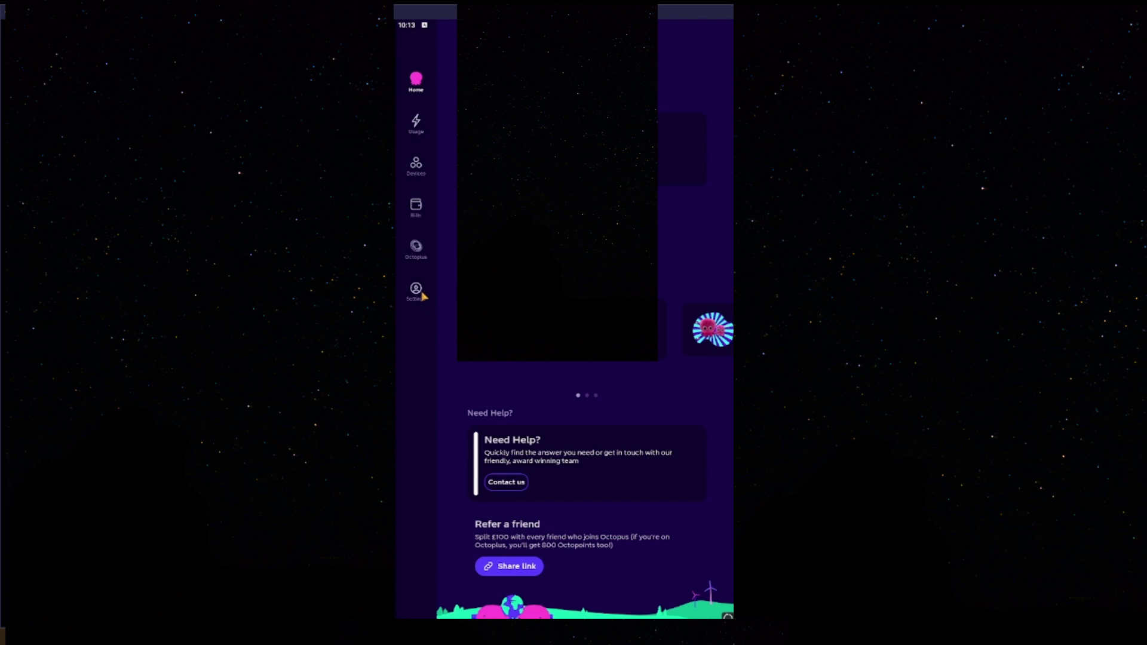
click(418, 168)
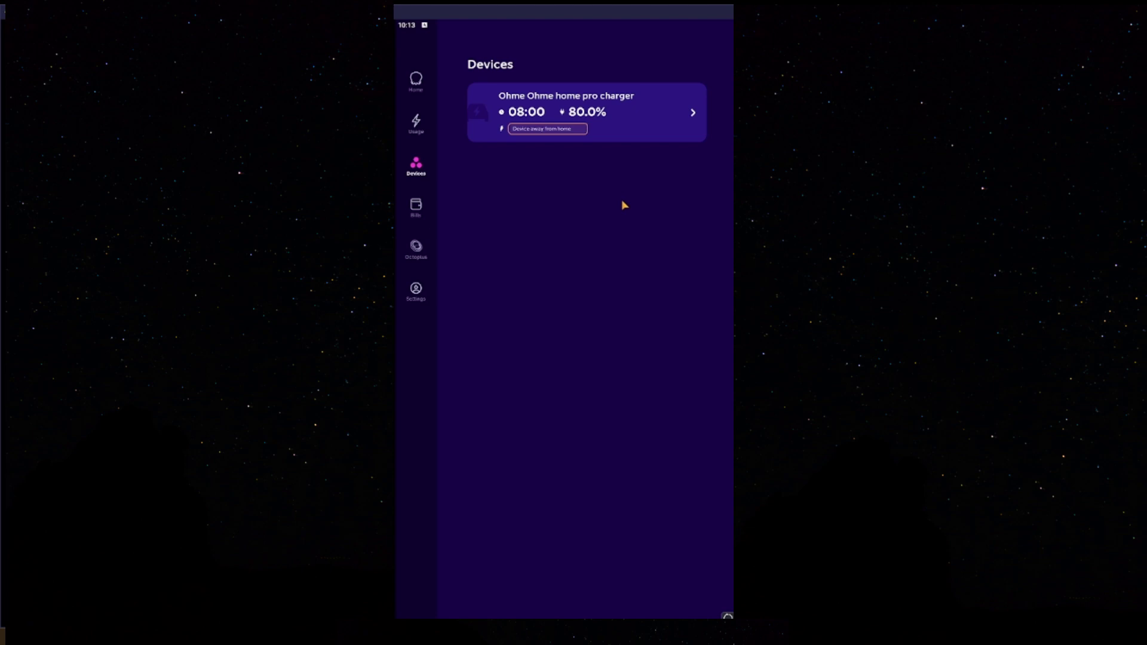
click(627, 123)
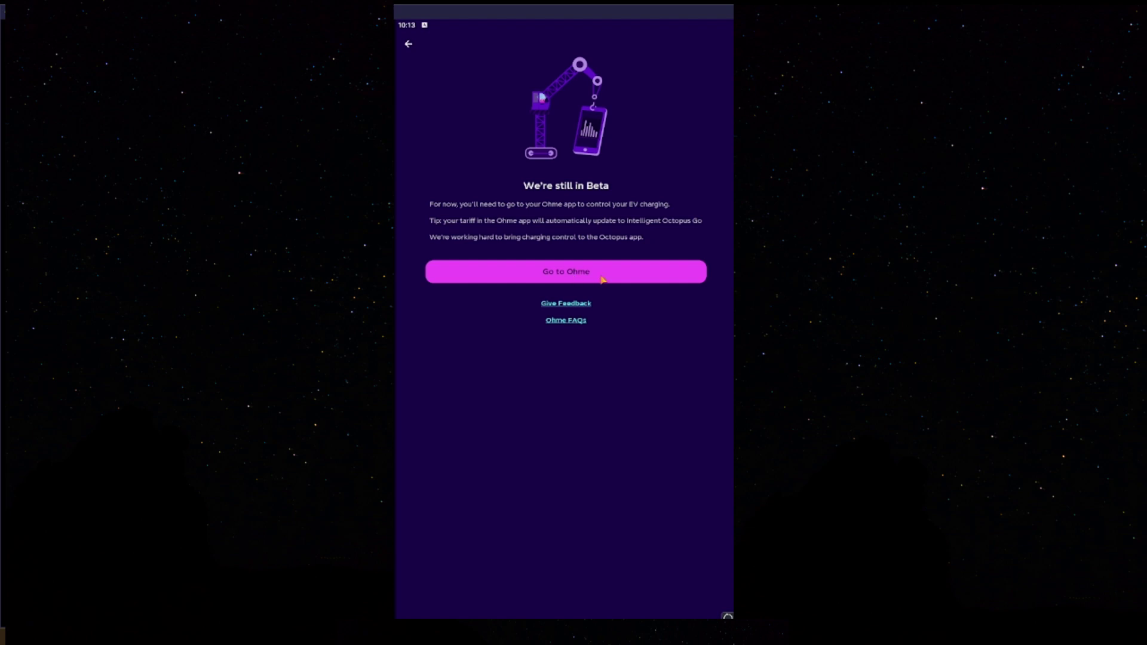
click(602, 280)
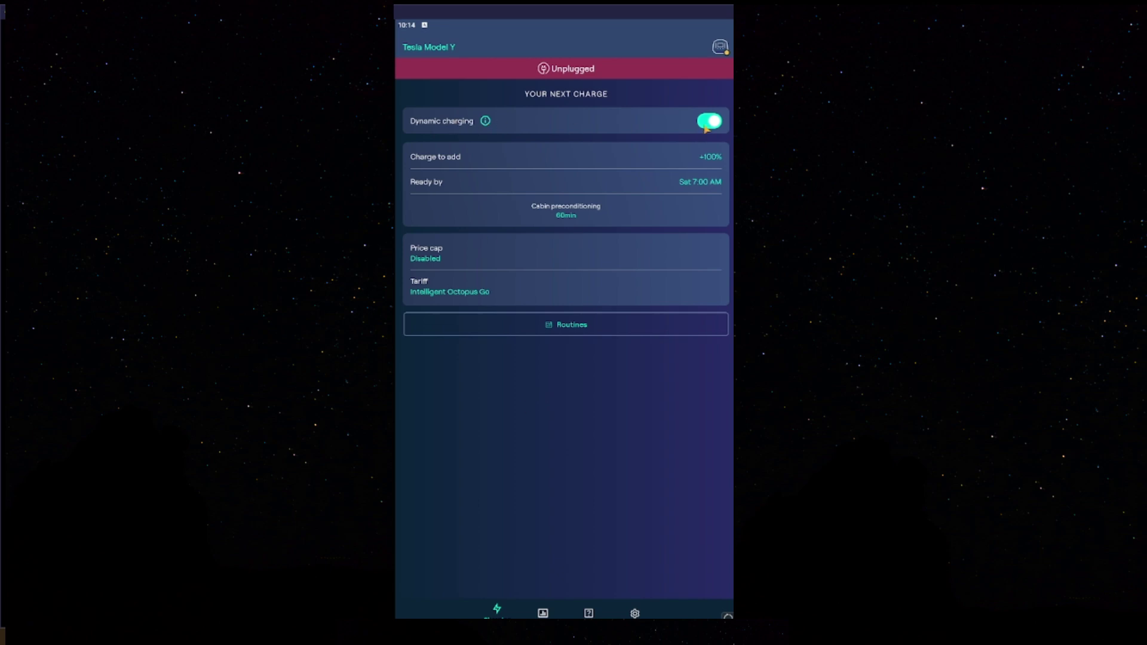
click(485, 121)
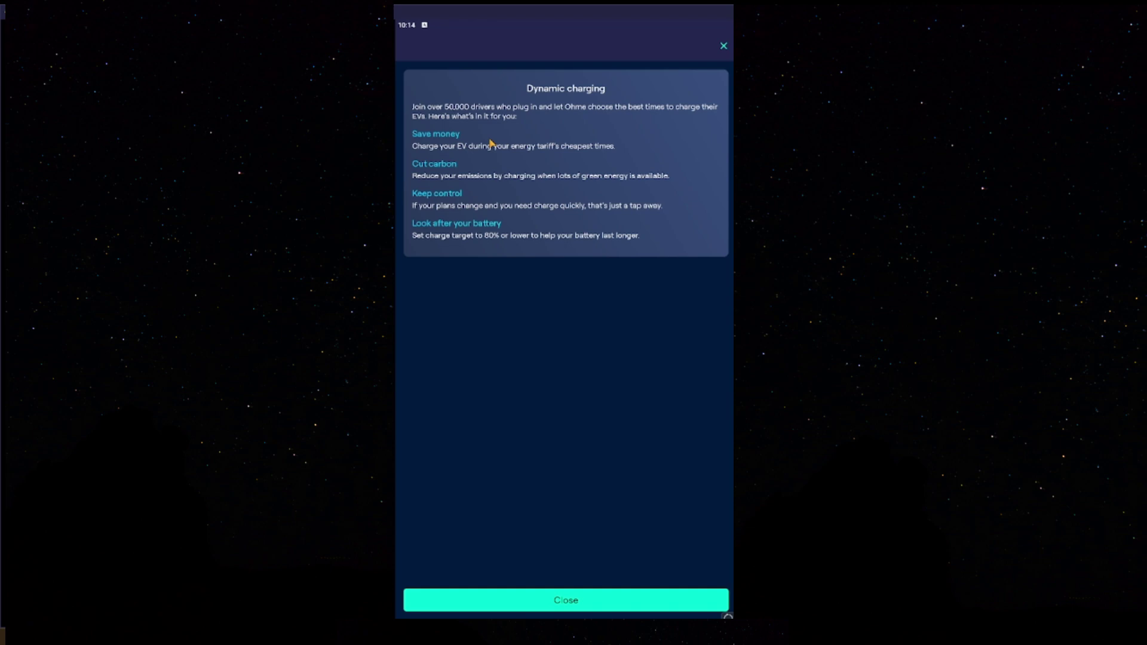
click(724, 46)
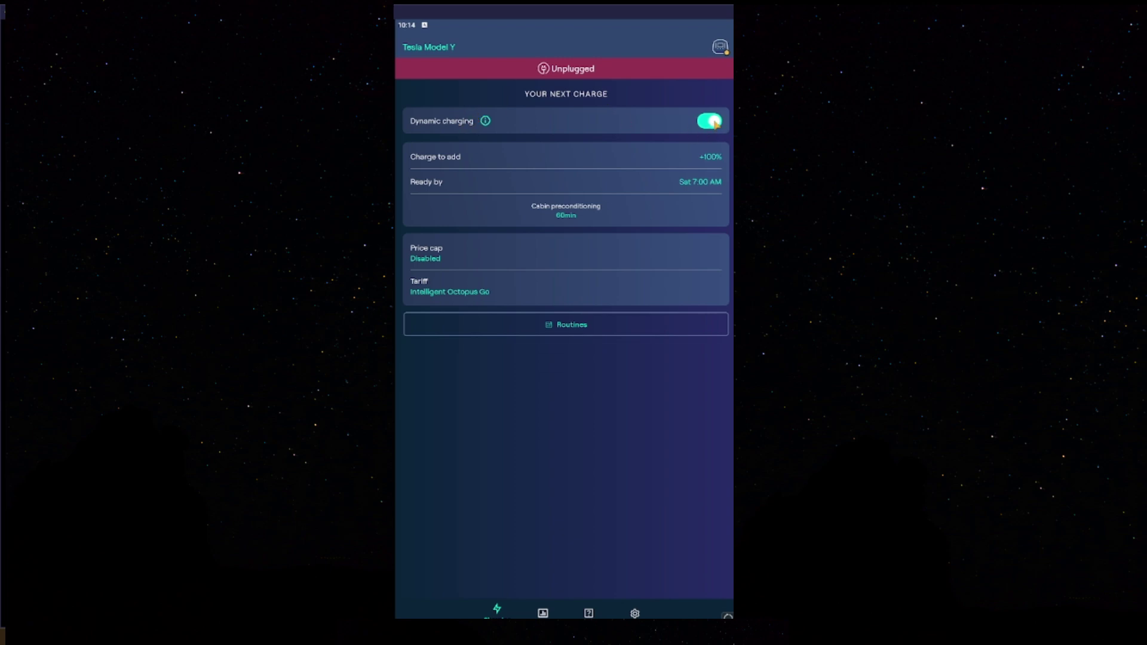
- Change Charge to add from 100 to 50% and confirm a 07:00 AM ready-by time
click(710, 159)
click(570, 508)
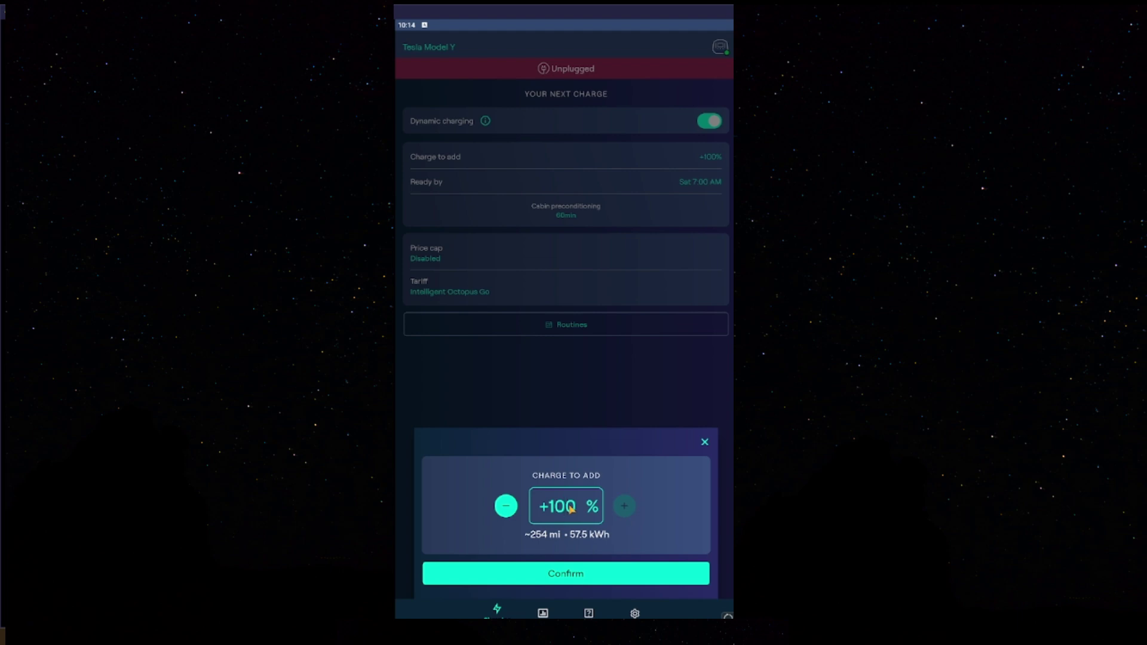
key(BackSpace)
key(BackSpace)
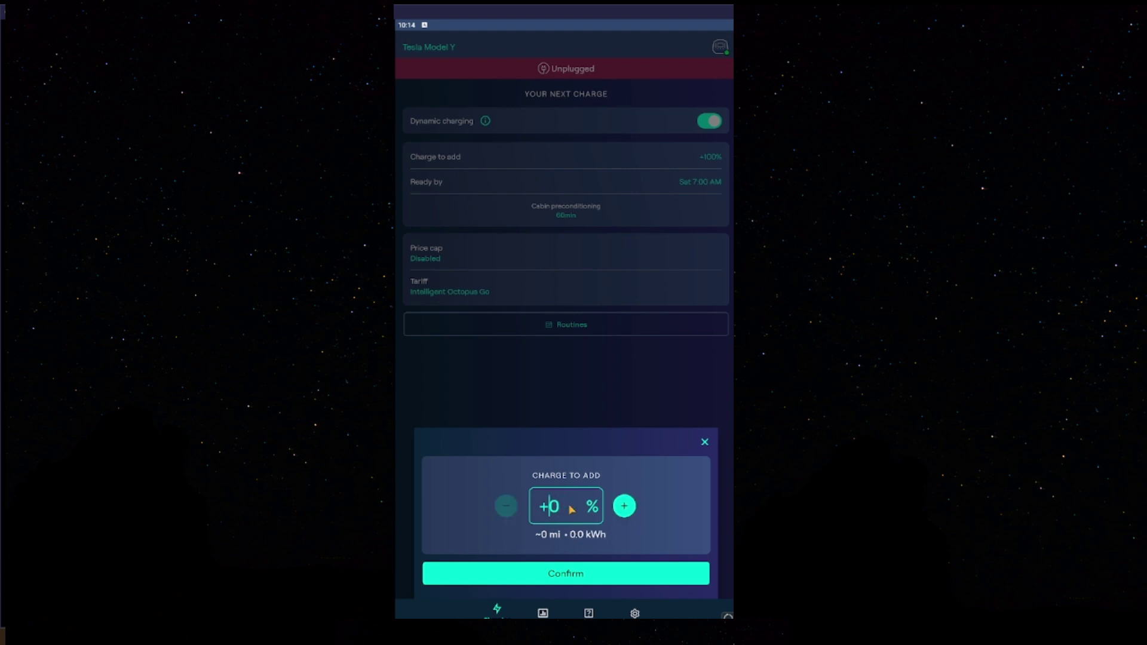
text(50)
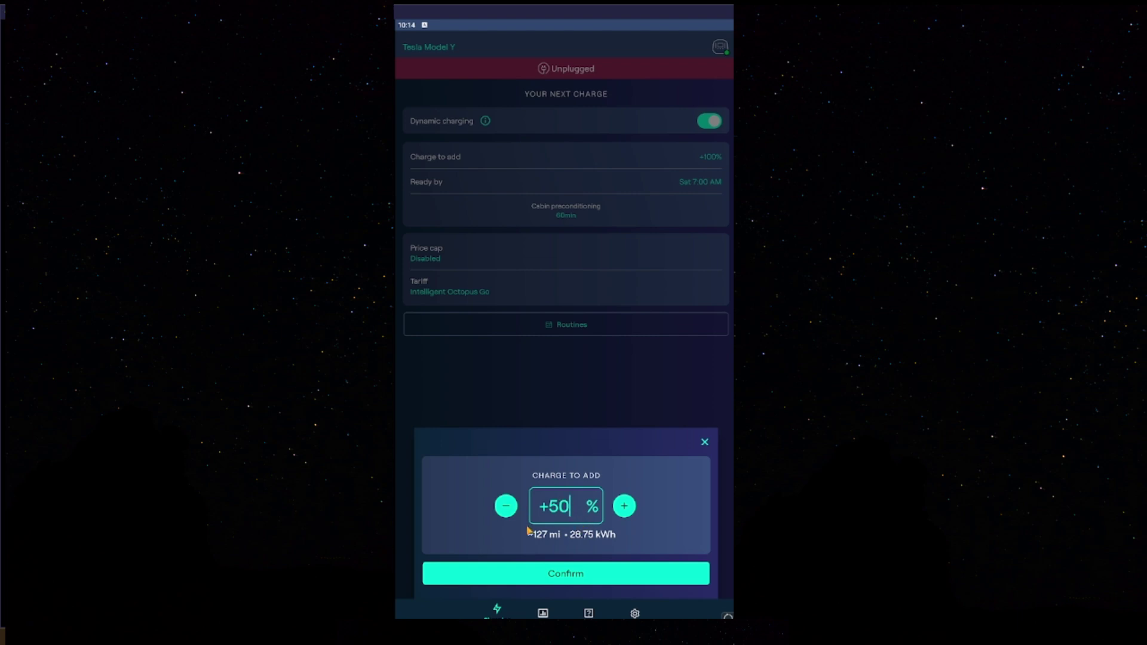
click(560, 575)
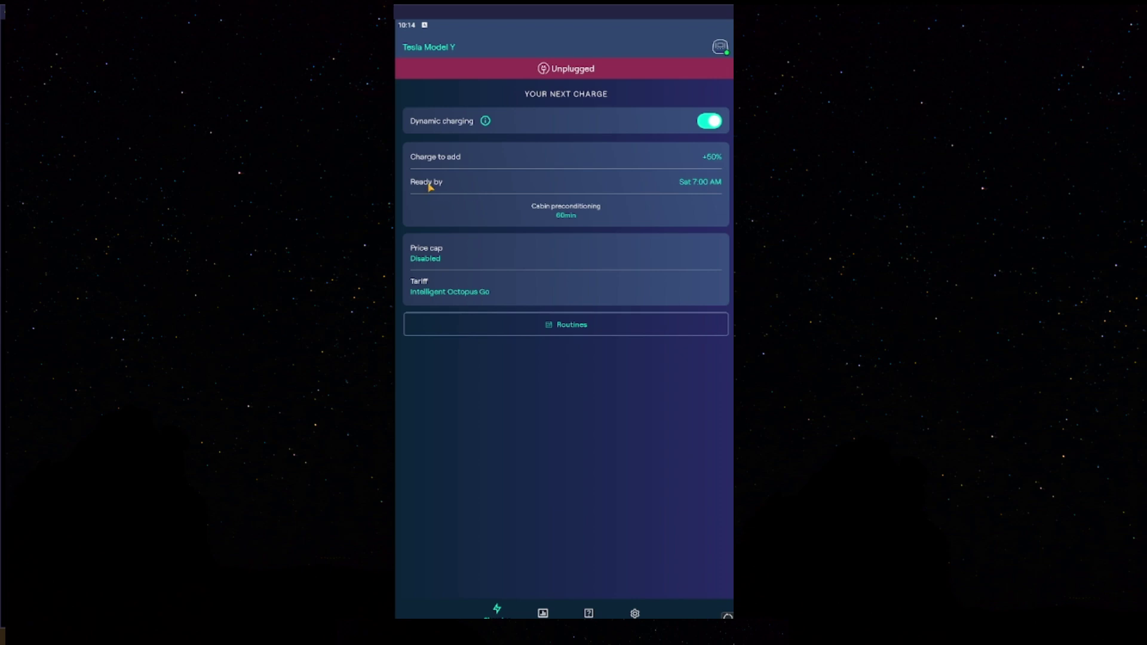
click(430, 185)
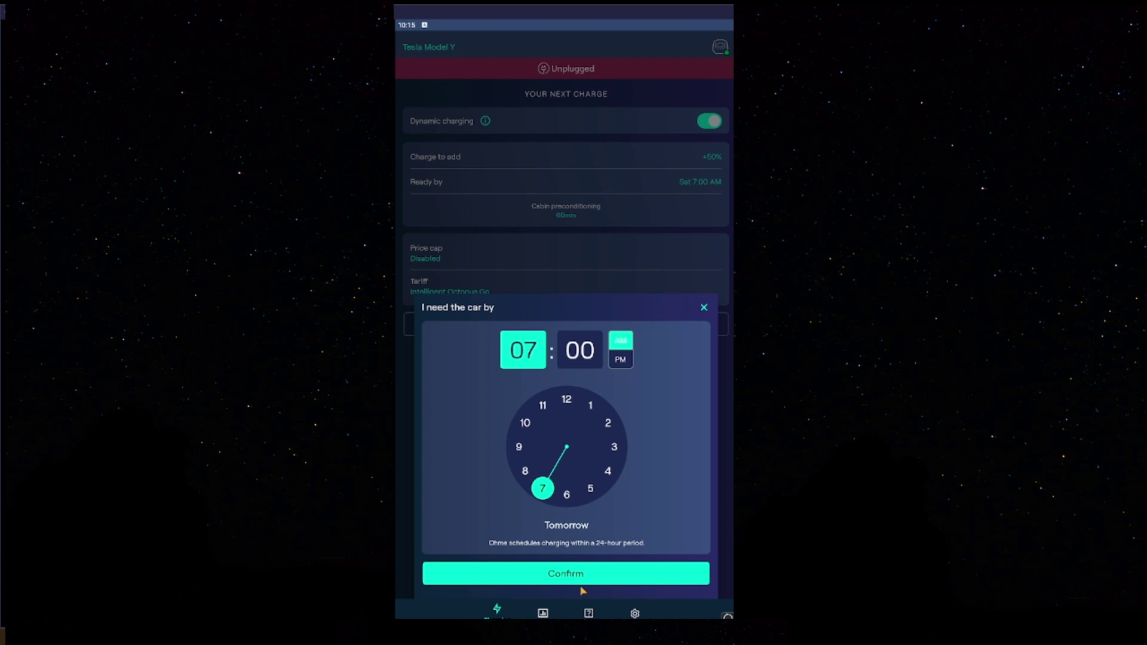
click(592, 572)
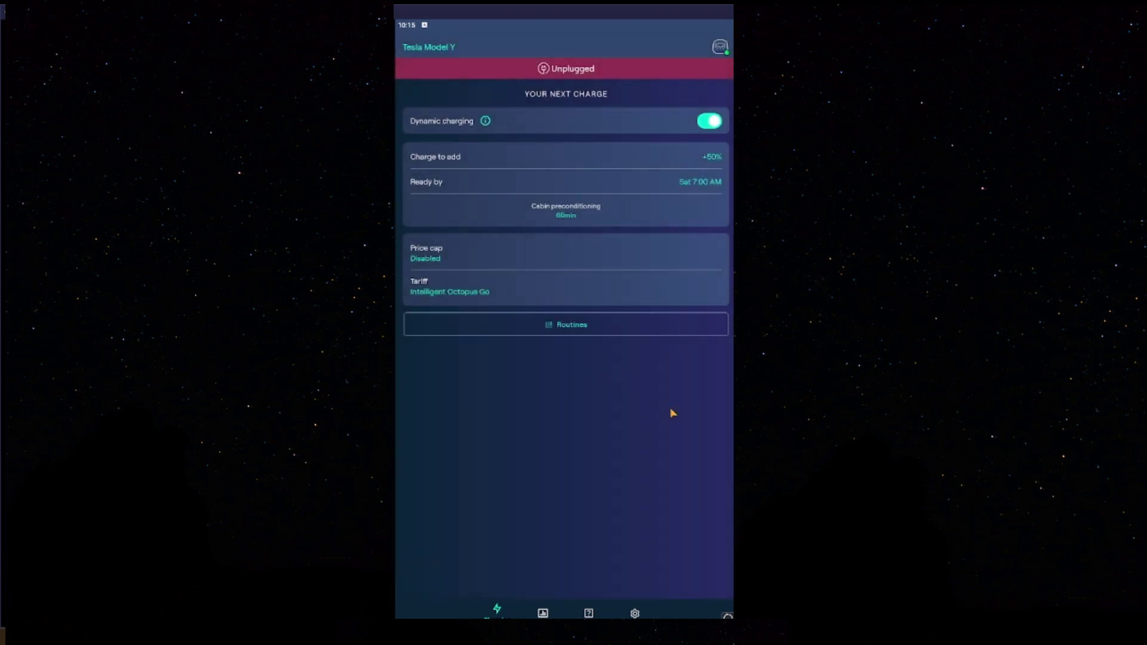
click(572, 214)
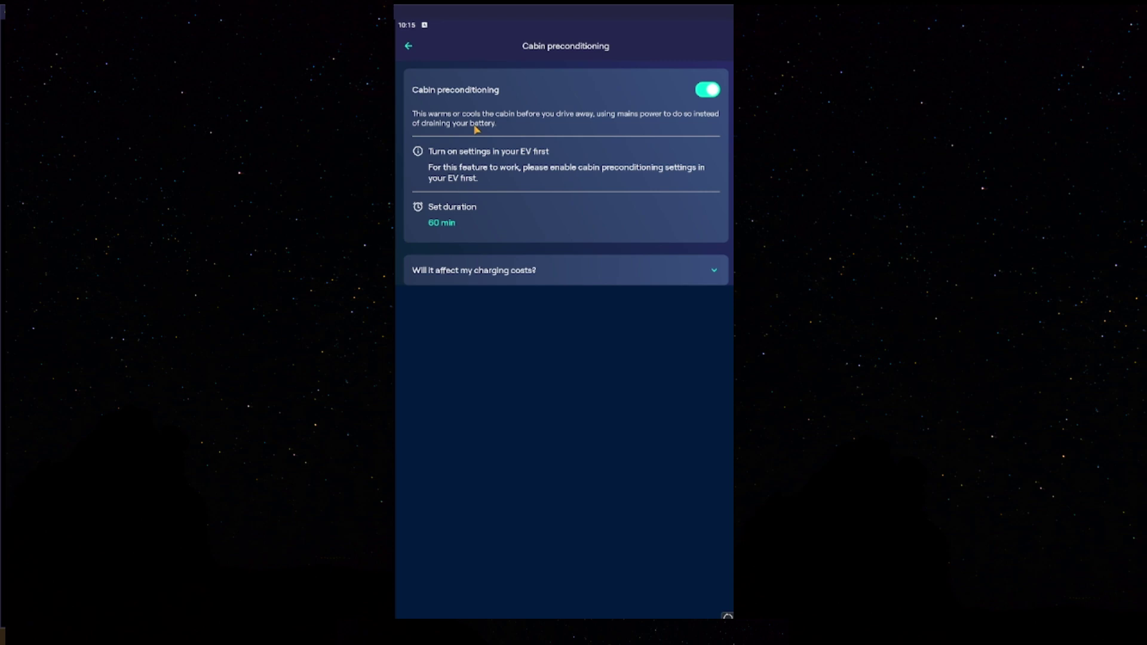
click(409, 48)
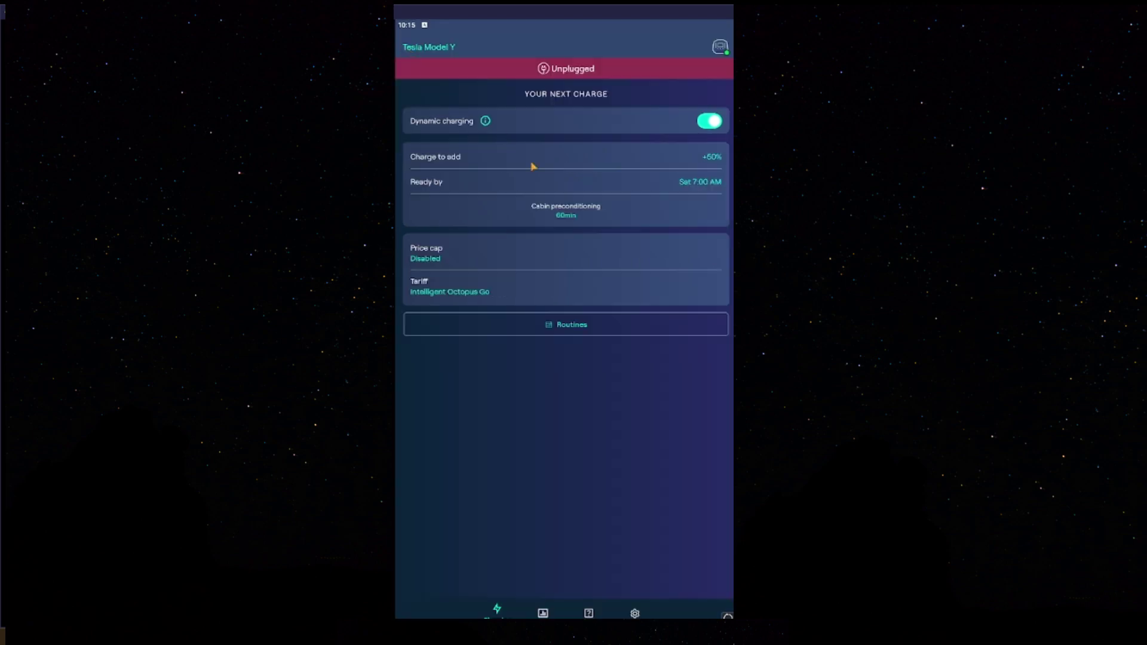
- Open the Price cap settings and toggle Enable price cap on, then back off
click(438, 259)
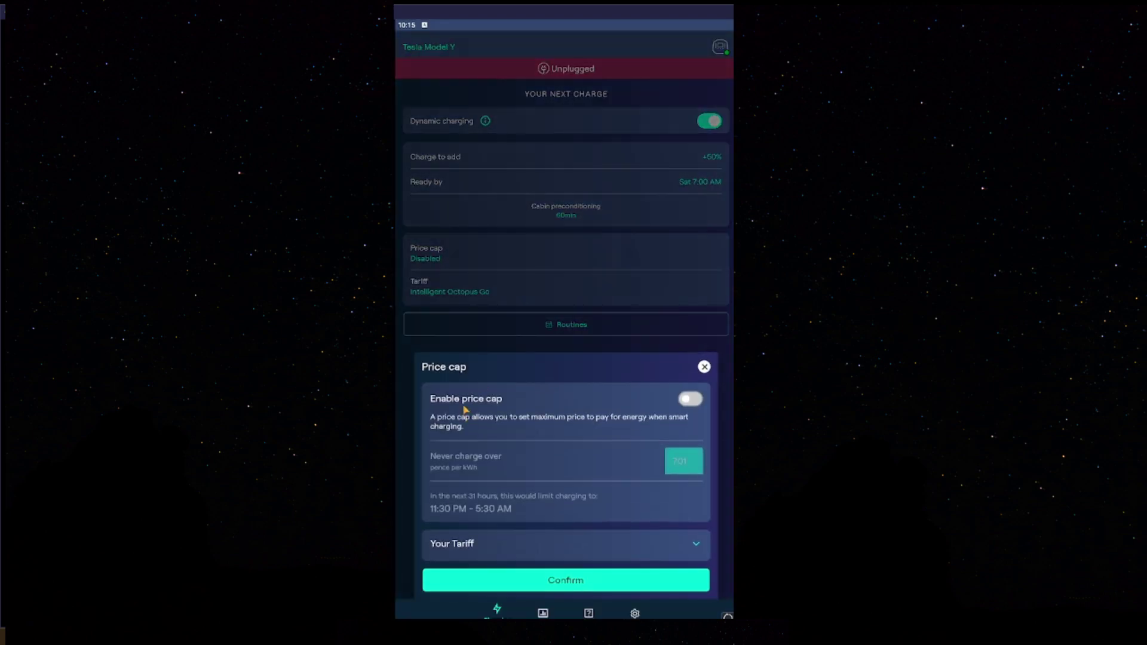
click(421, 261)
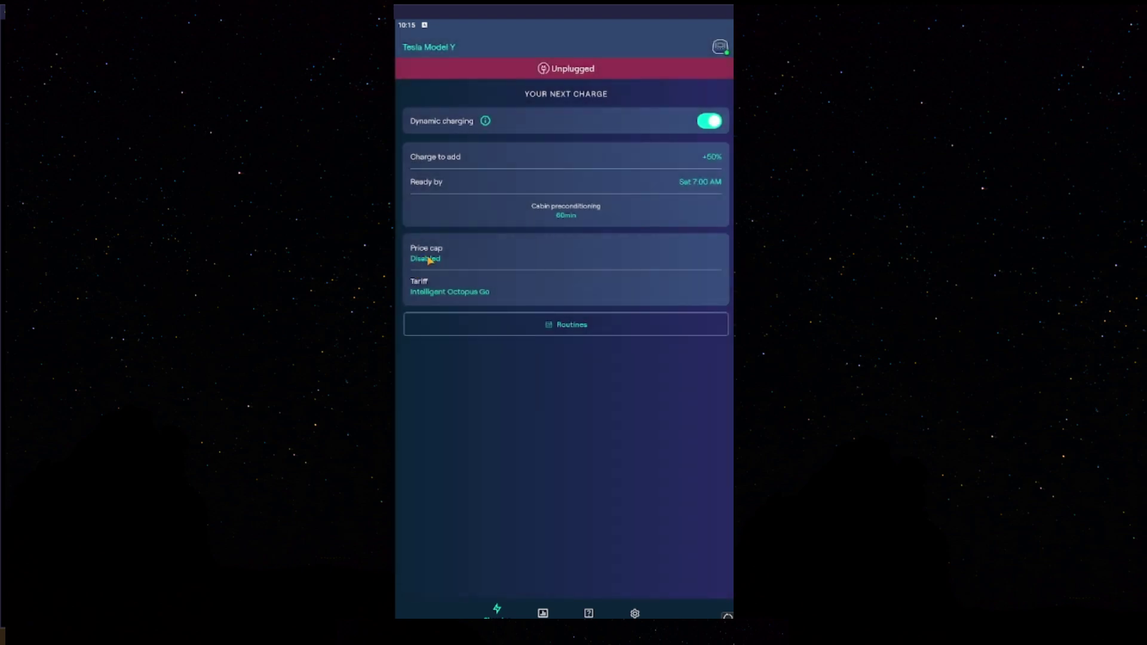
click(427, 260)
click(687, 399)
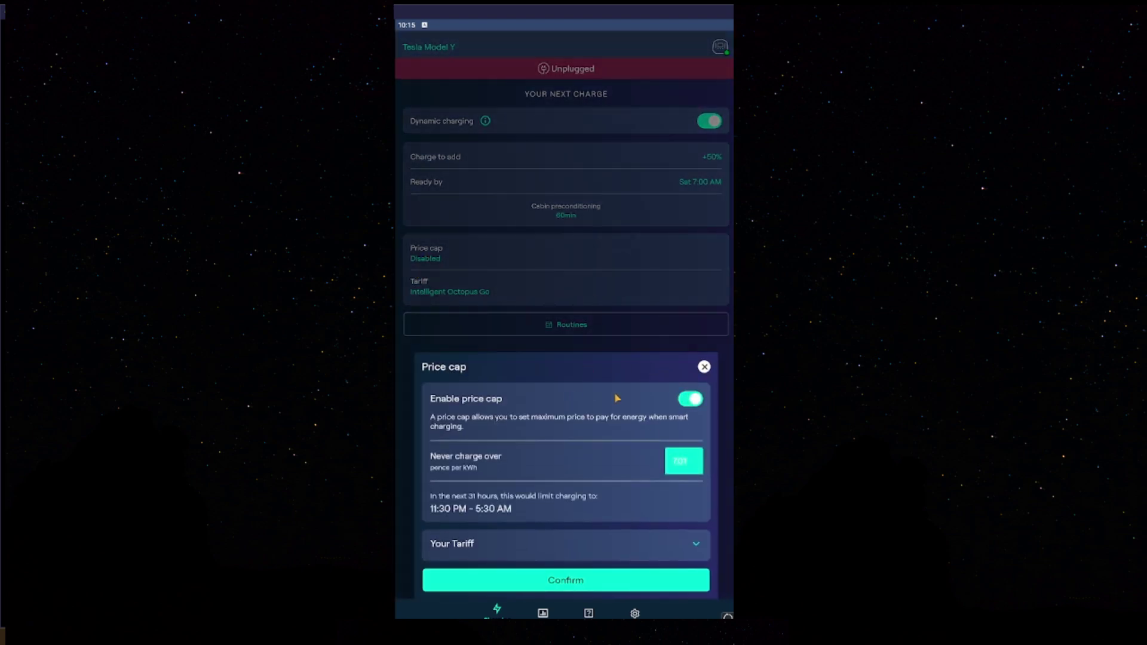
click(688, 400)
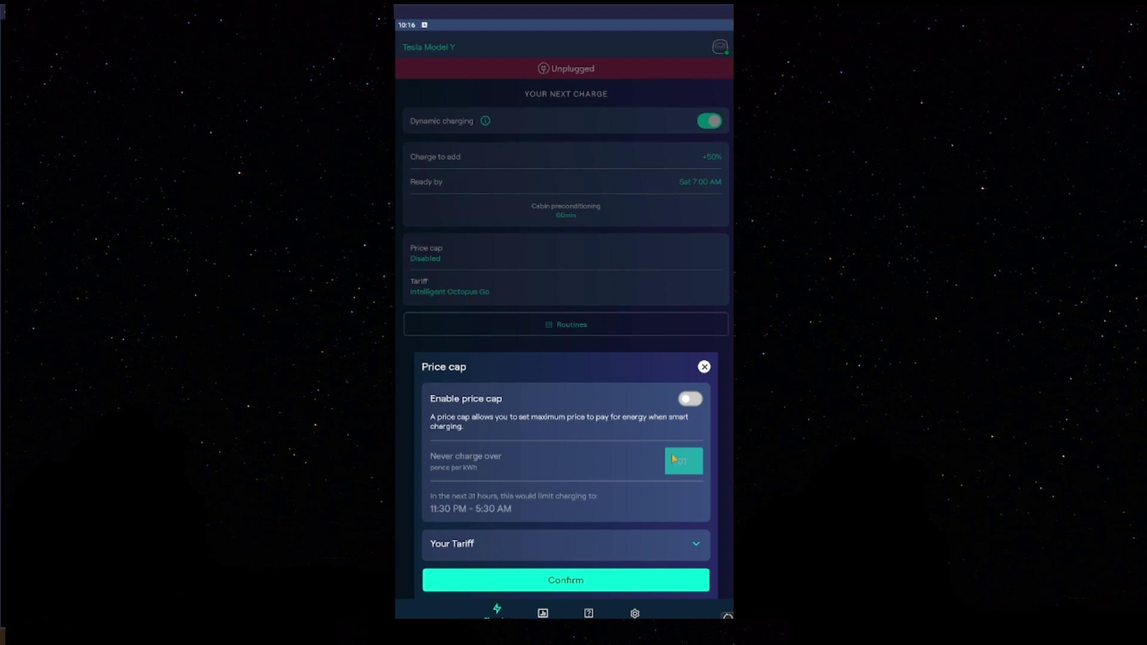
- Confirm the disabled price cap, then review the Intelligent Octopus Go tariff rates and return to the overview
click(550, 593)
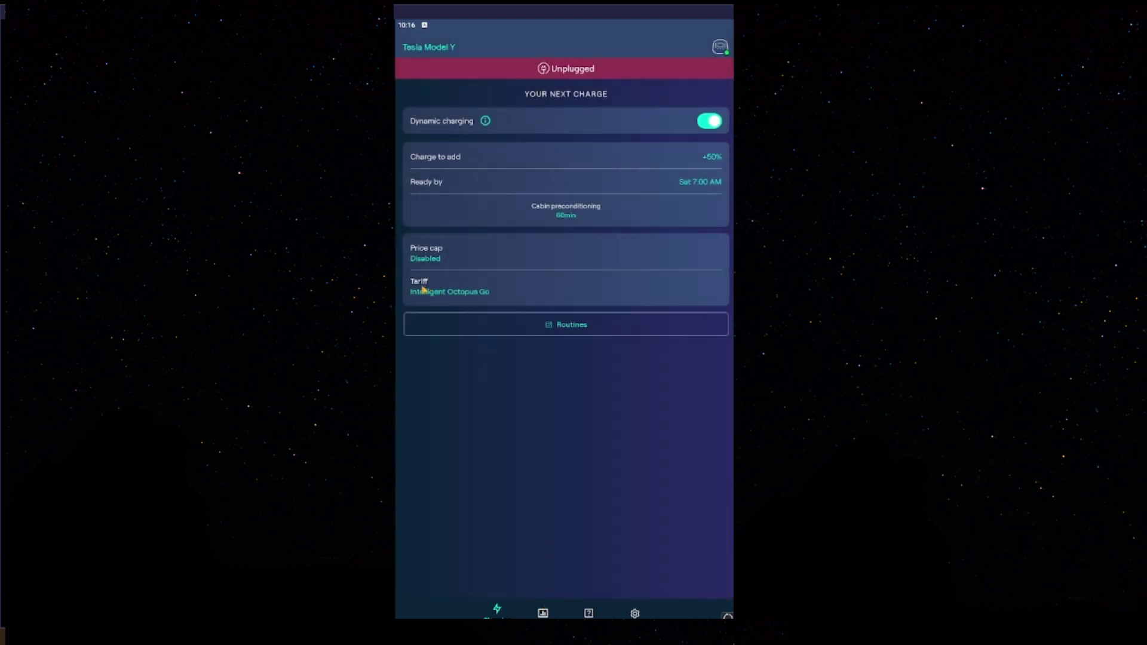
click(461, 298)
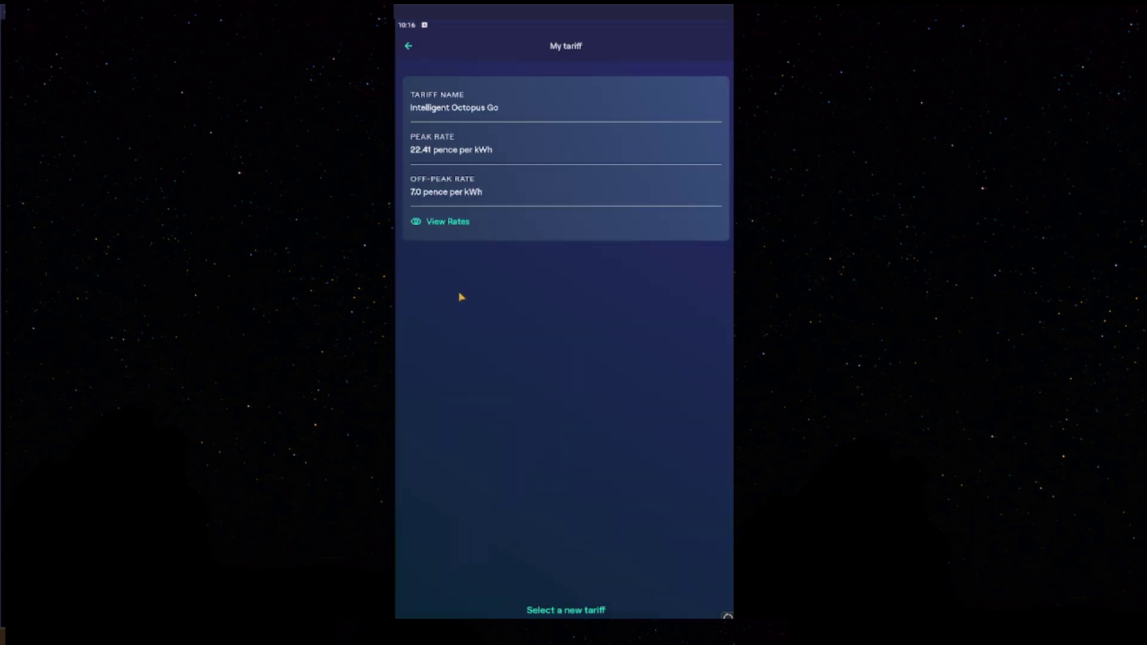
click(410, 46)
click(451, 289)
click(412, 45)
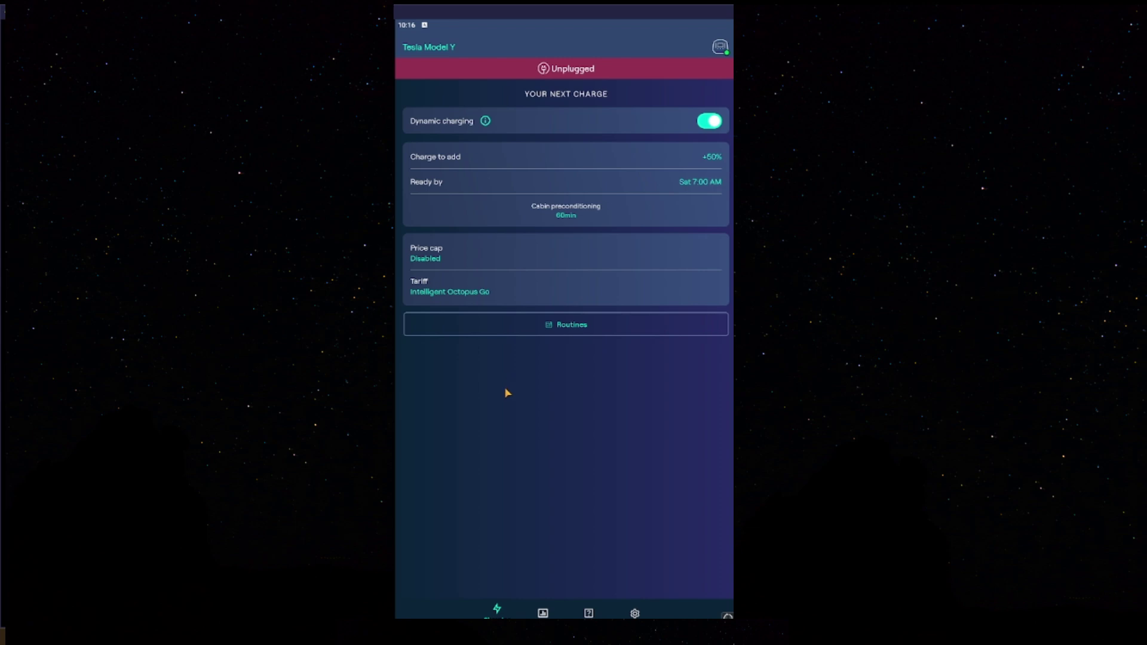